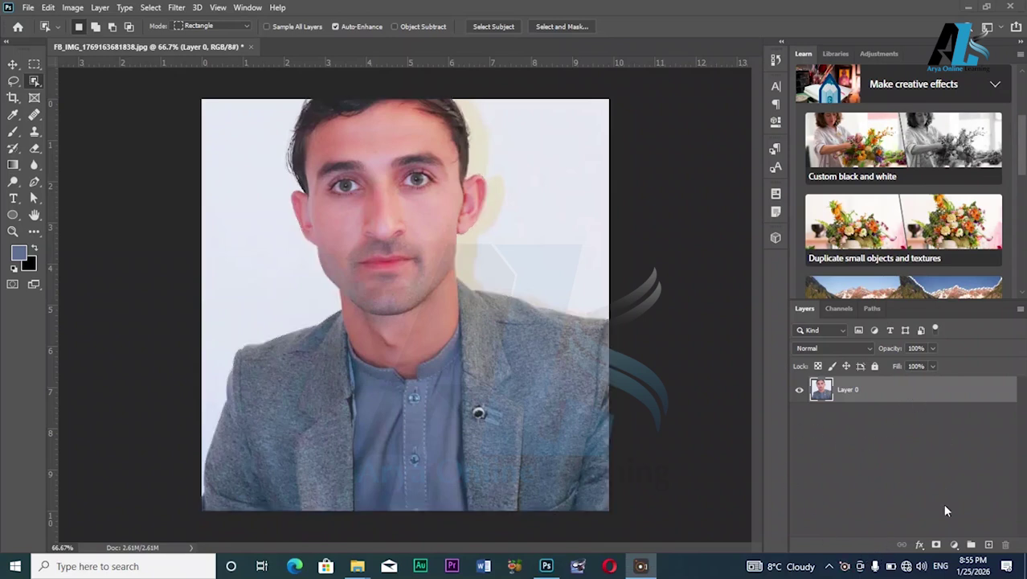
Mask out the portrait's background from the current selection and scale the portrait down to 77.5%, keeping its top edge in place
{"action": "left_click", "coordinate": [937, 546]}
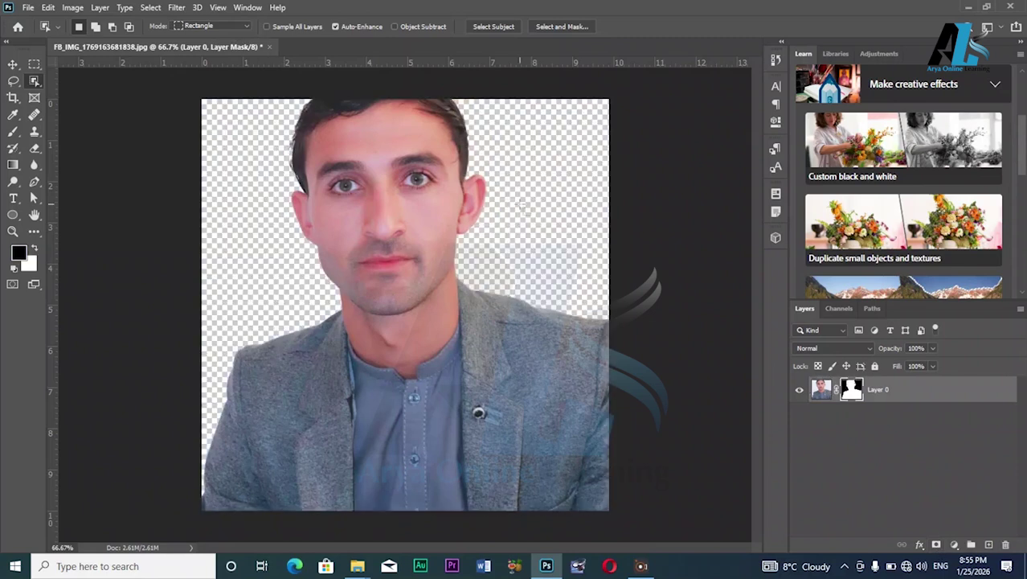
{"action": "left_click", "coordinate": [13, 64]}
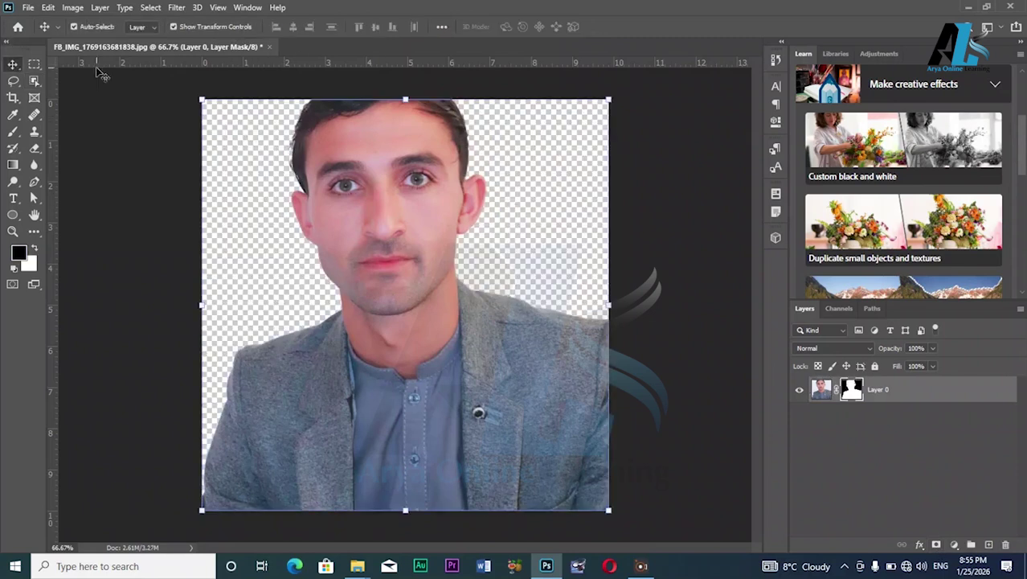
{"action": "left_click", "coordinate": [409, 187]}
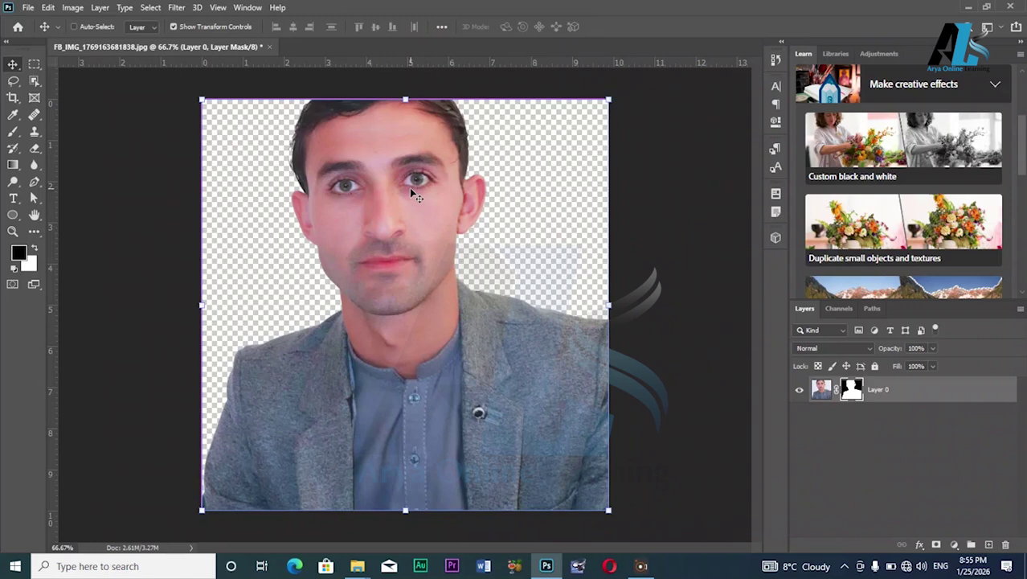
{"action": "key", "text": "ctrl+t"}
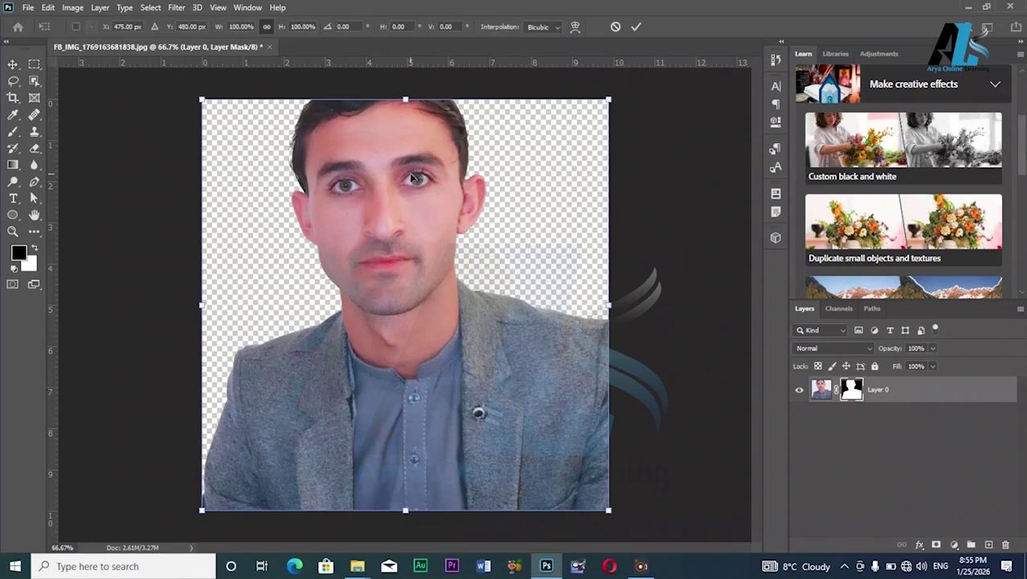
{"action": "left_click_drag", "start_coordinate": [405, 512], "coordinate": [397, 420]}
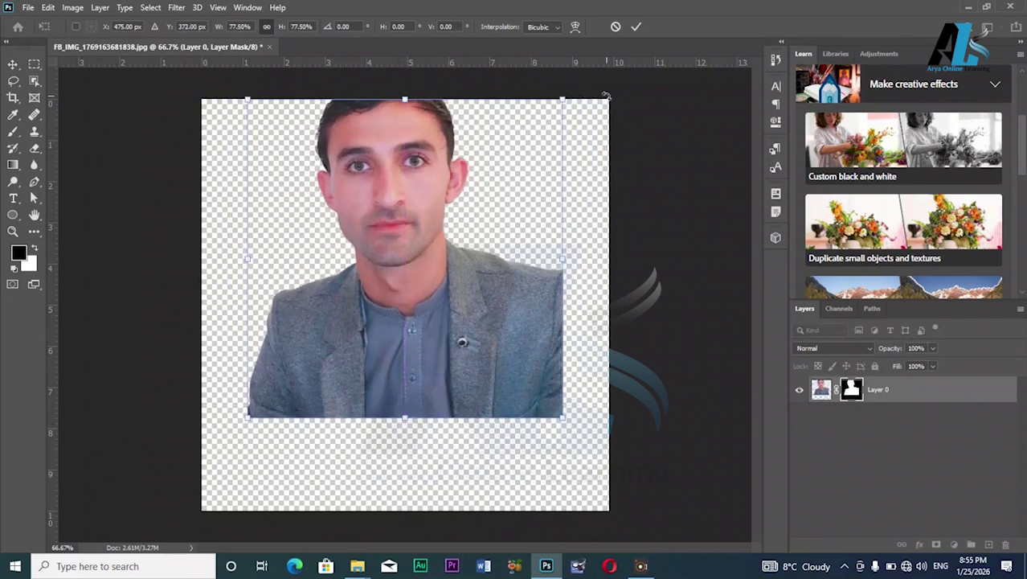
{"action": "left_click", "coordinate": [636, 27]}
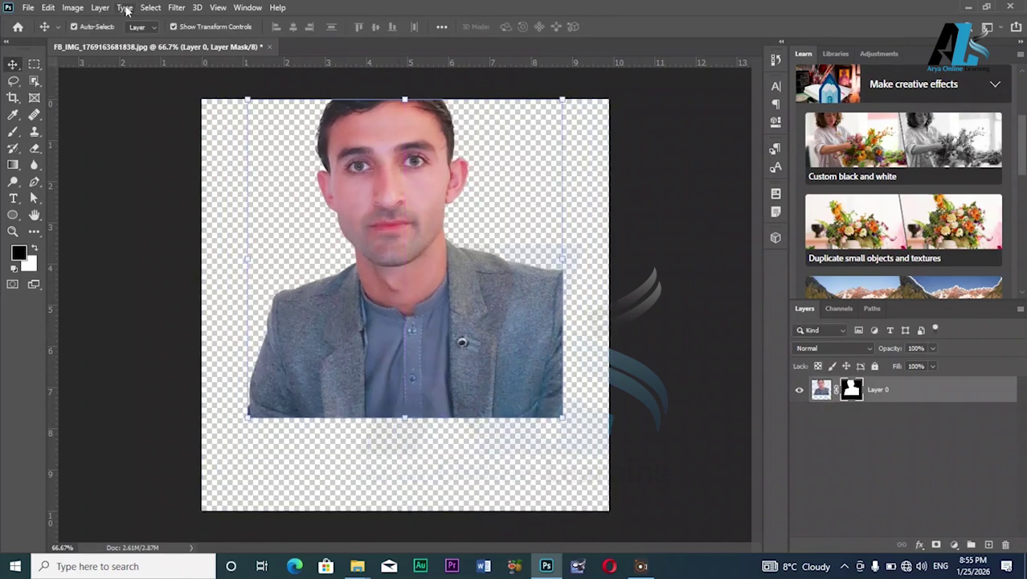
Place the dripping-paint image 44444 from the Desktop as an embedded file
{"action": "left_click", "coordinate": [28, 8]}
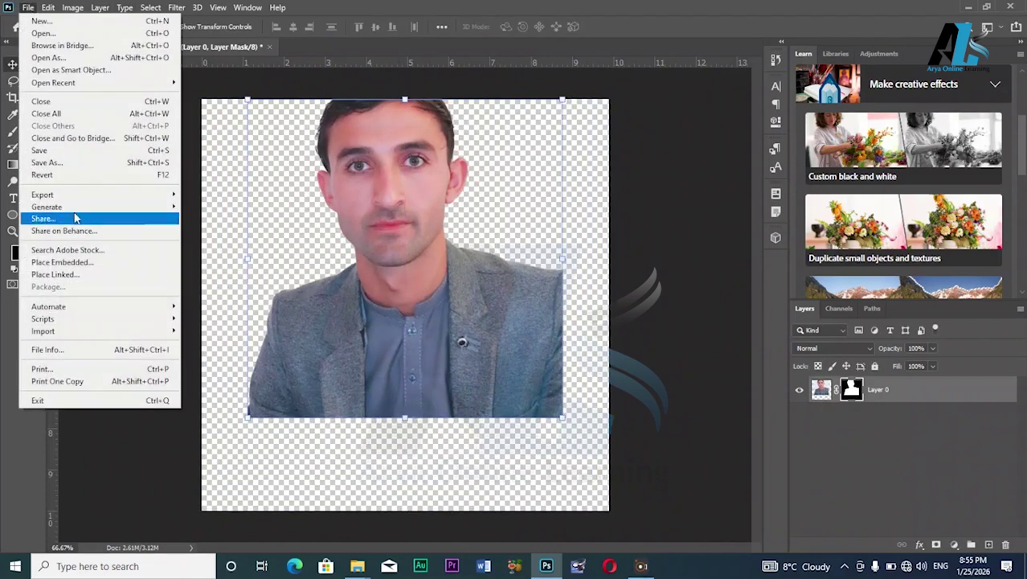
{"action": "left_click", "coordinate": [73, 266]}
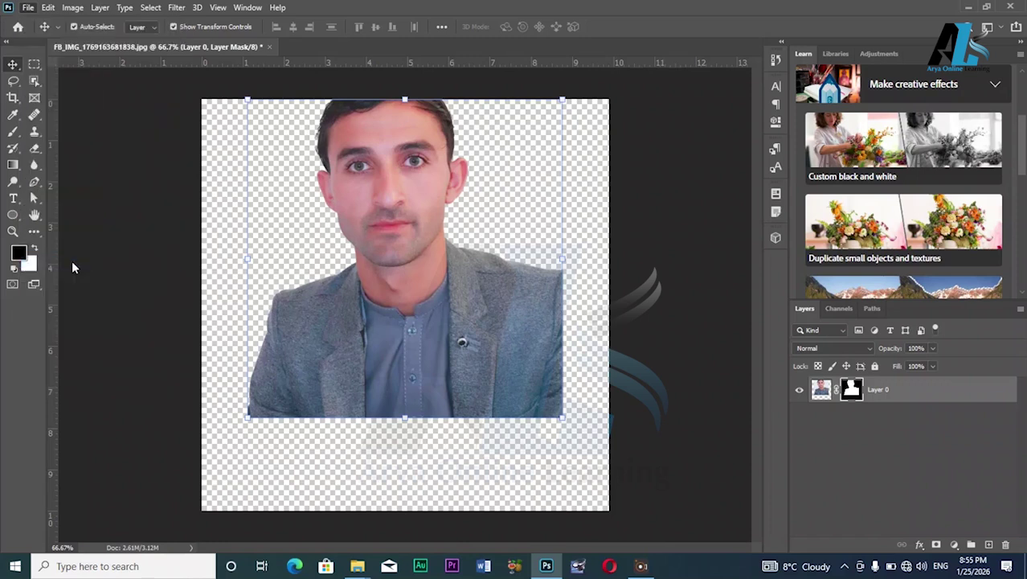
{"action": "left_click", "coordinate": [163, 277]}
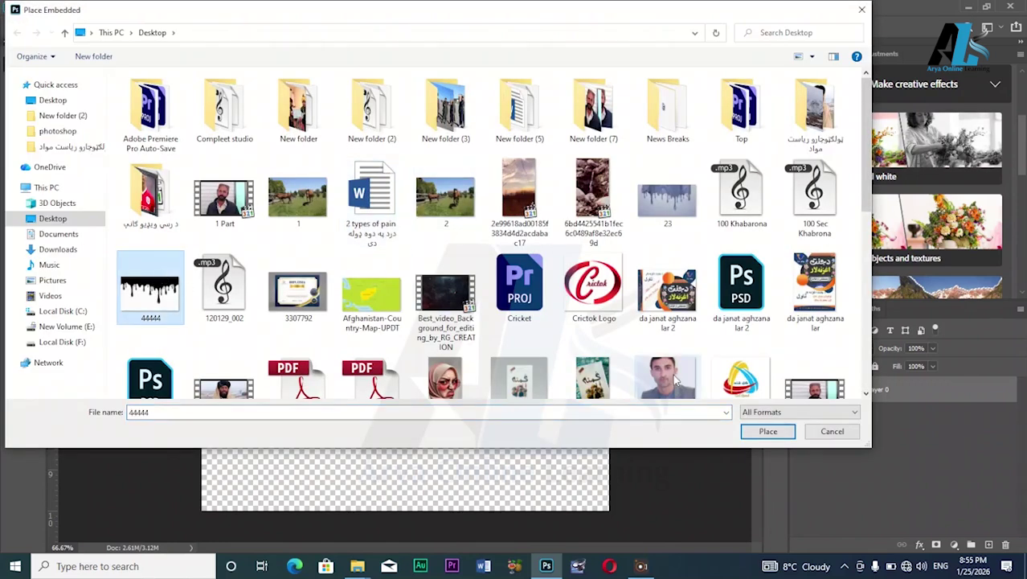
{"action": "left_click", "coordinate": [875, 430]}
{"action": "left_click", "coordinate": [776, 432]}
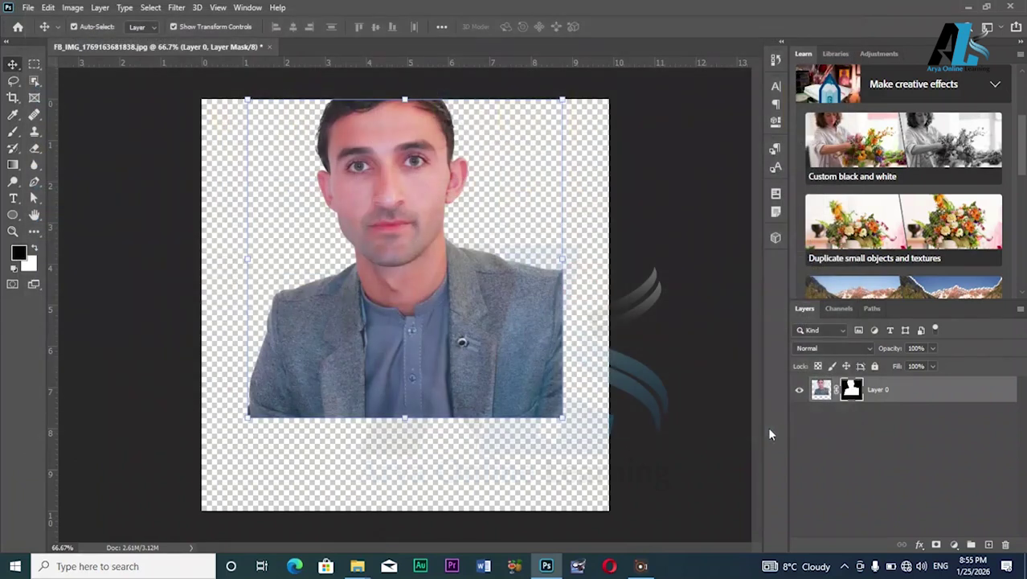
Position the drip image over the man's chest and stretch it to about 179% width and 126% height to span the jacket
{"action": "left_click_drag", "start_coordinate": [429, 319], "coordinate": [435, 367]}
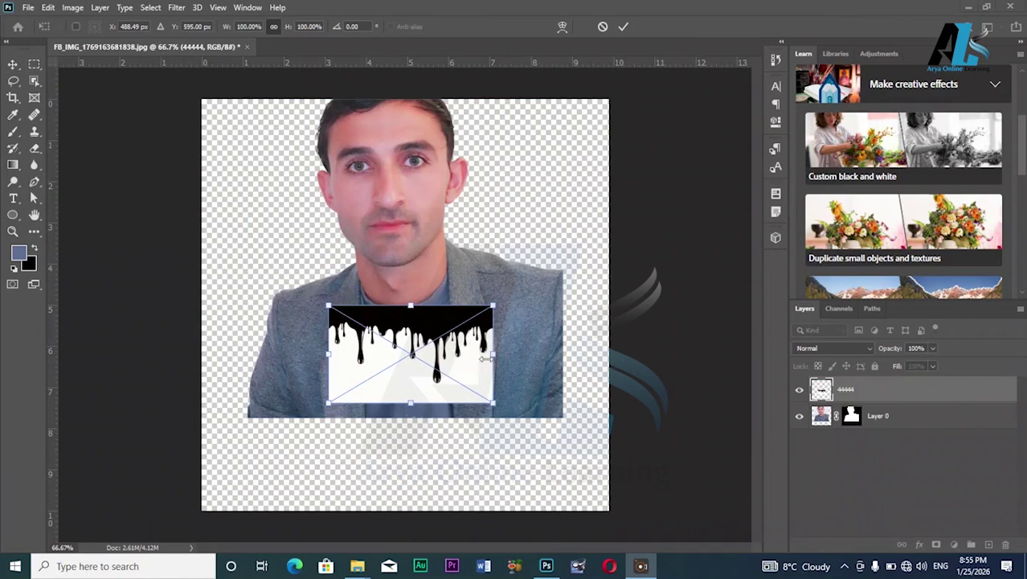
{"action": "left_click_drag", "start_coordinate": [492, 355], "coordinate": [537, 354]}
{"action": "left_click_drag", "start_coordinate": [435, 353], "coordinate": [428, 368]}
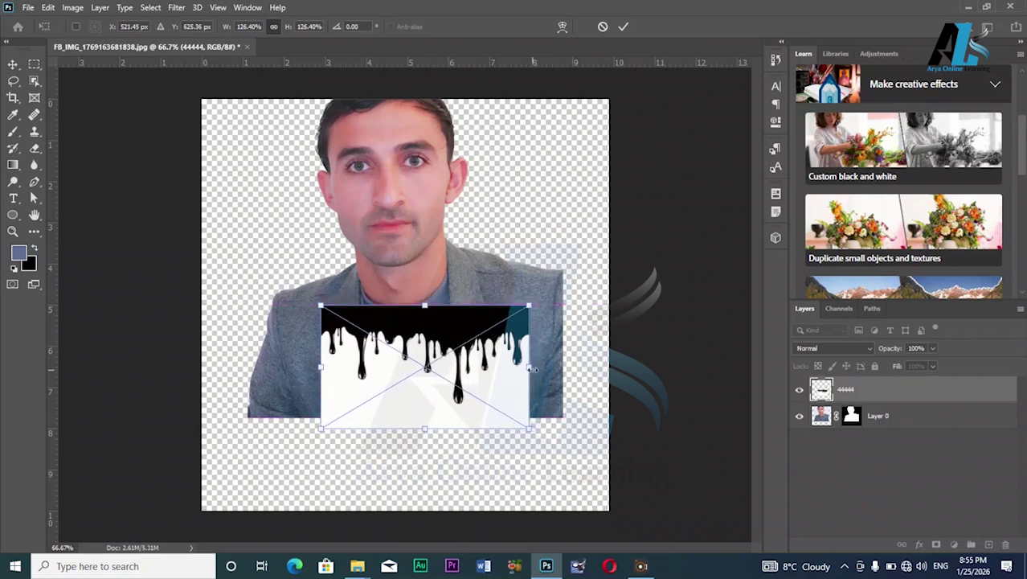
{"action": "left_click_drag", "start_coordinate": [534, 367], "coordinate": [563, 367]}
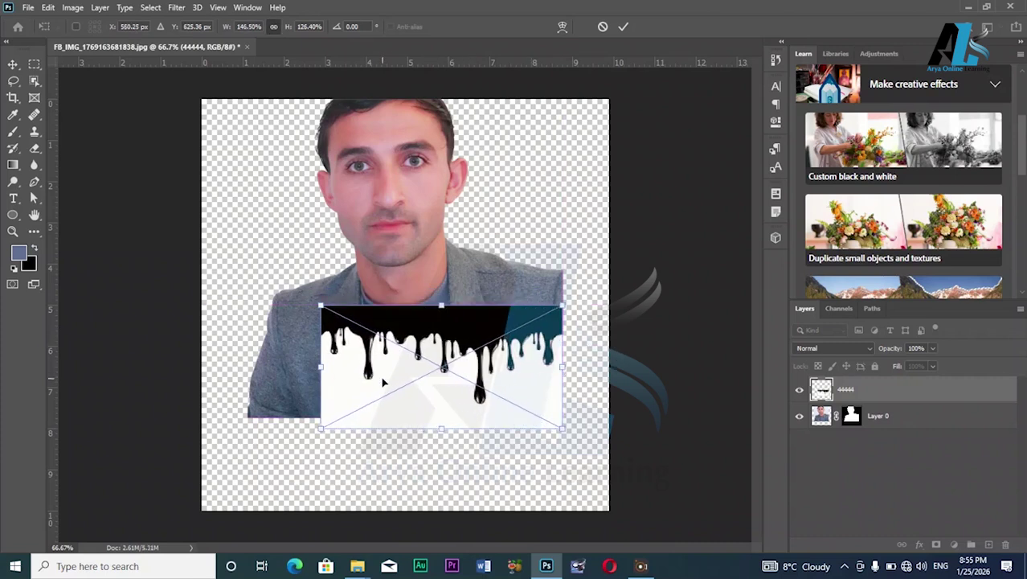
{"action": "left_click_drag", "start_coordinate": [320, 366], "coordinate": [269, 365]}
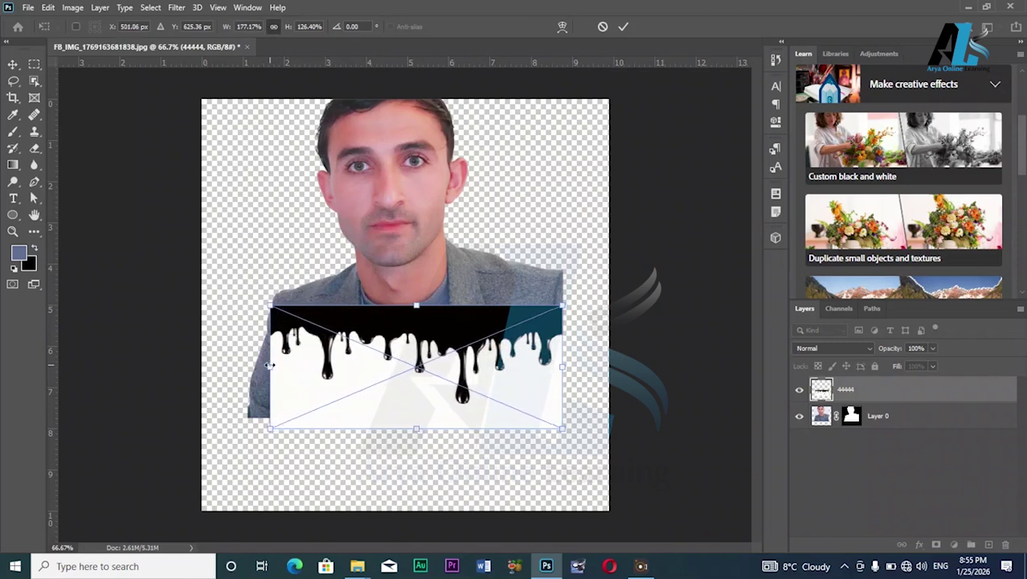
{"action": "left_click_drag", "start_coordinate": [268, 365], "coordinate": [266, 365]}
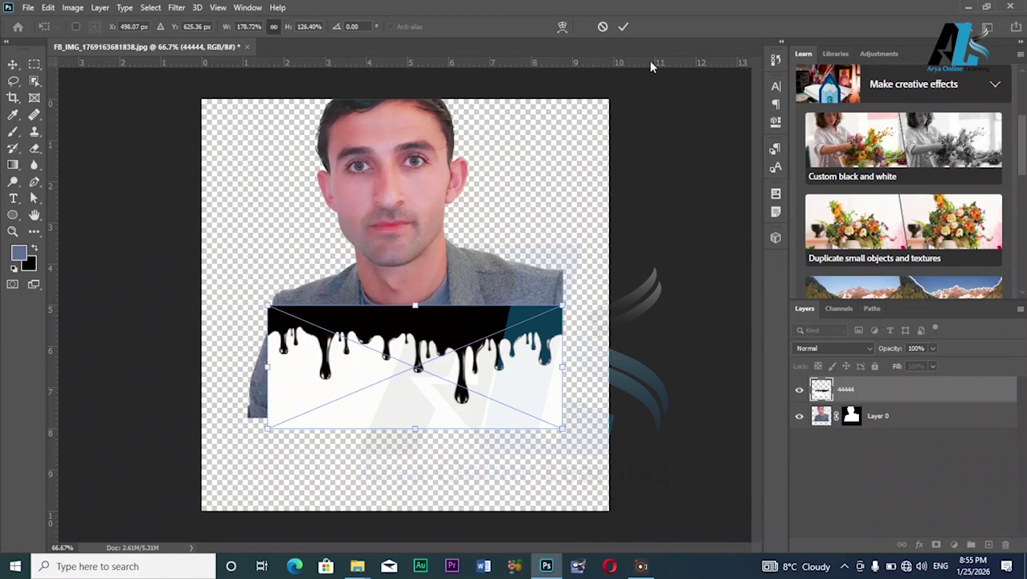
{"action": "left_click", "coordinate": [624, 26]}
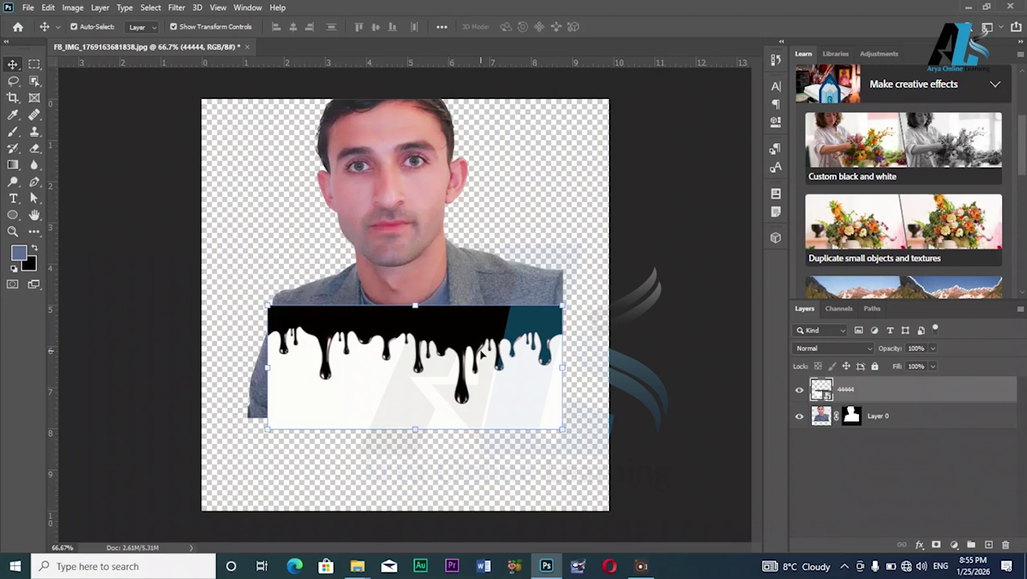
Rasterize the drip image layer 44444
{"action": "right_click", "coordinate": [874, 393]}
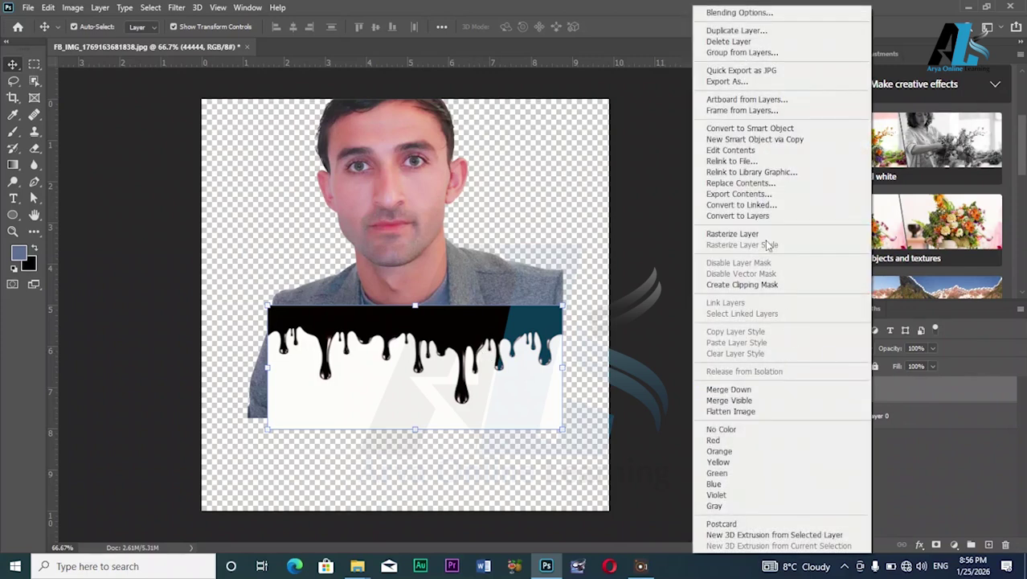
{"action": "left_click", "coordinate": [550, 374]}
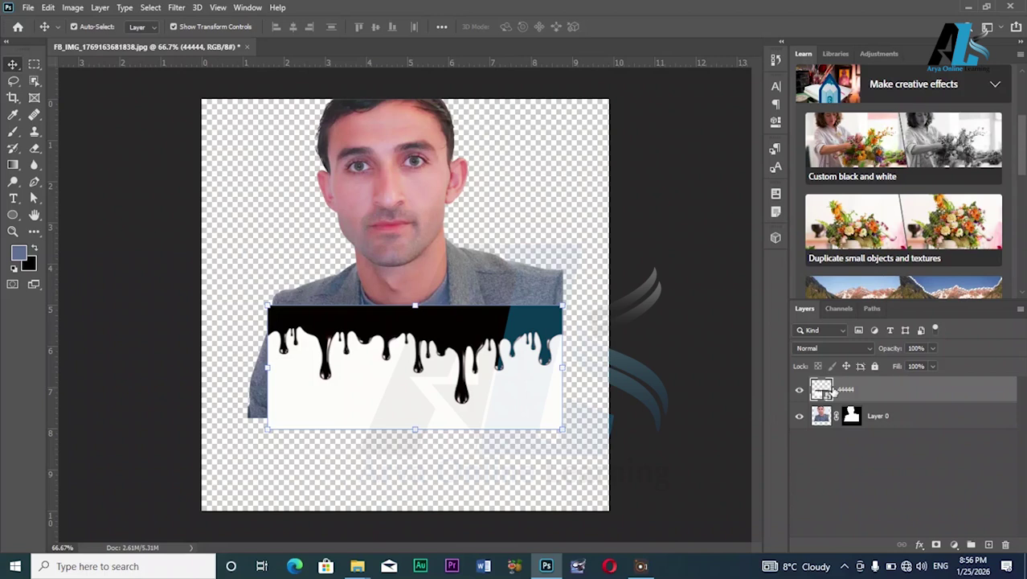
{"action": "right_click", "coordinate": [833, 391]}
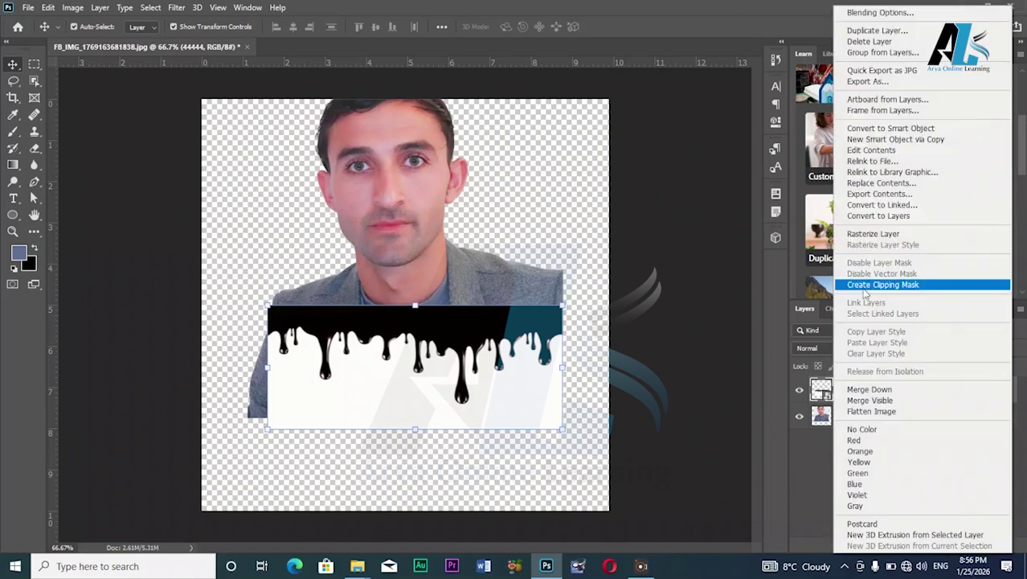
{"action": "left_click", "coordinate": [874, 234]}
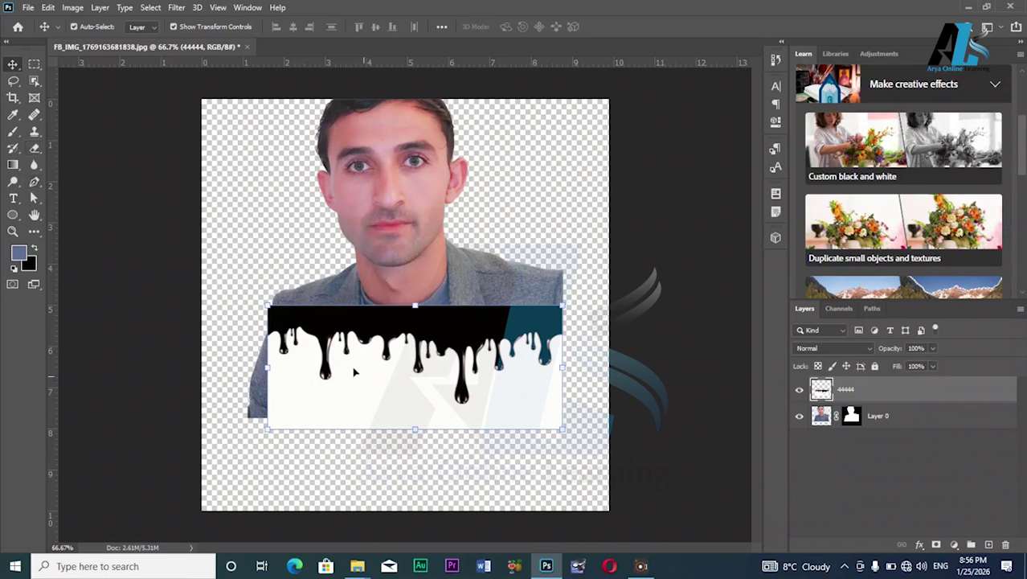
Select the drip image's white area with the Magic Wand, extend the selection to similar pixels, and delete it
{"action": "left_click", "coordinate": [34, 80]}
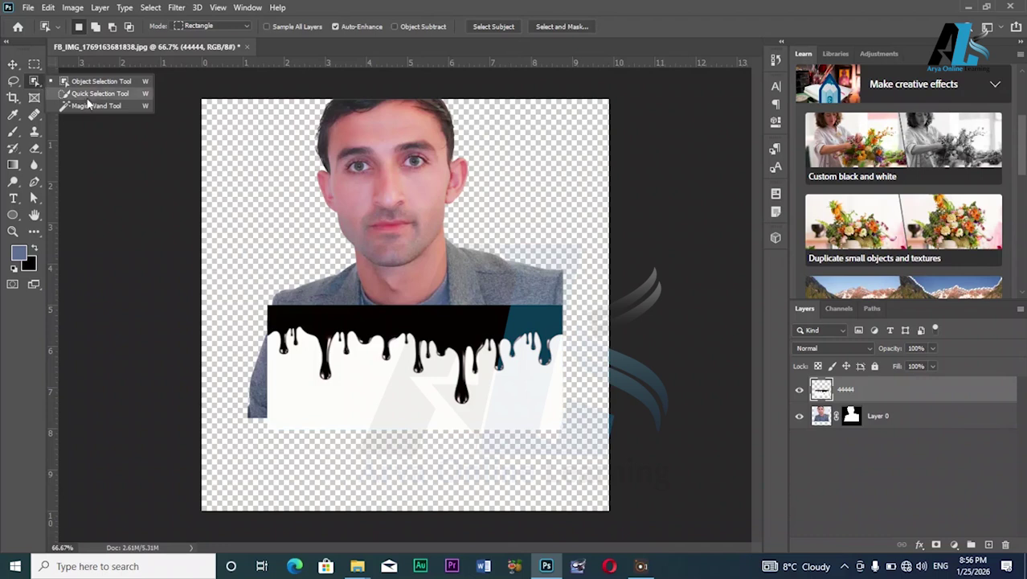
{"action": "left_click", "coordinate": [348, 396]}
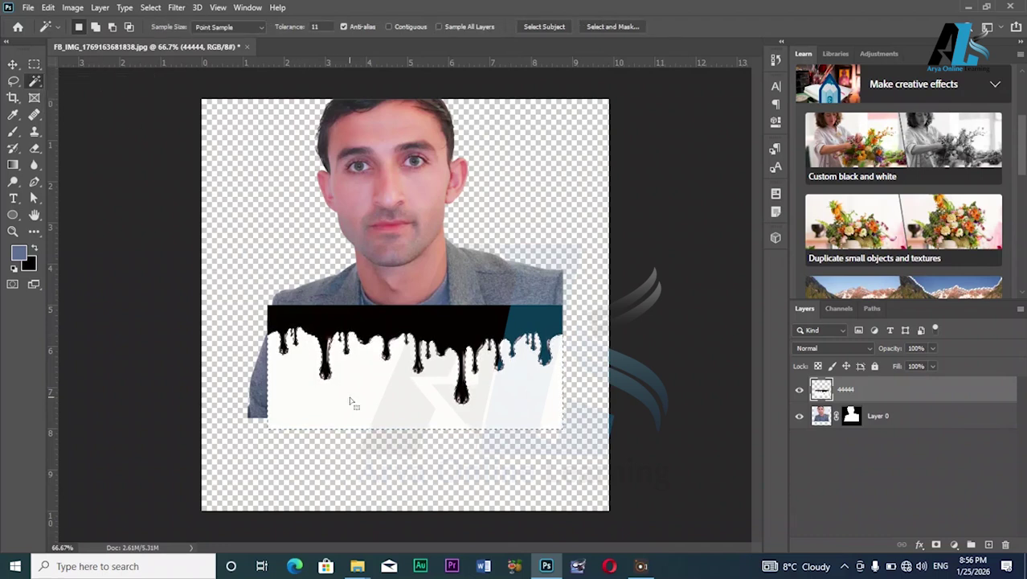
{"action": "right_click", "coordinate": [351, 402]}
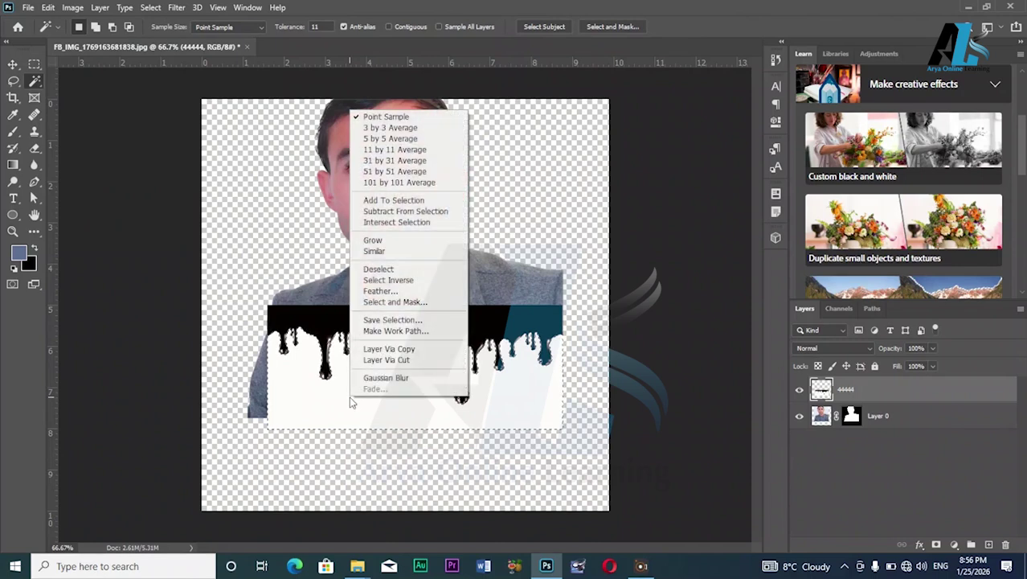
{"action": "left_click", "coordinate": [388, 252]}
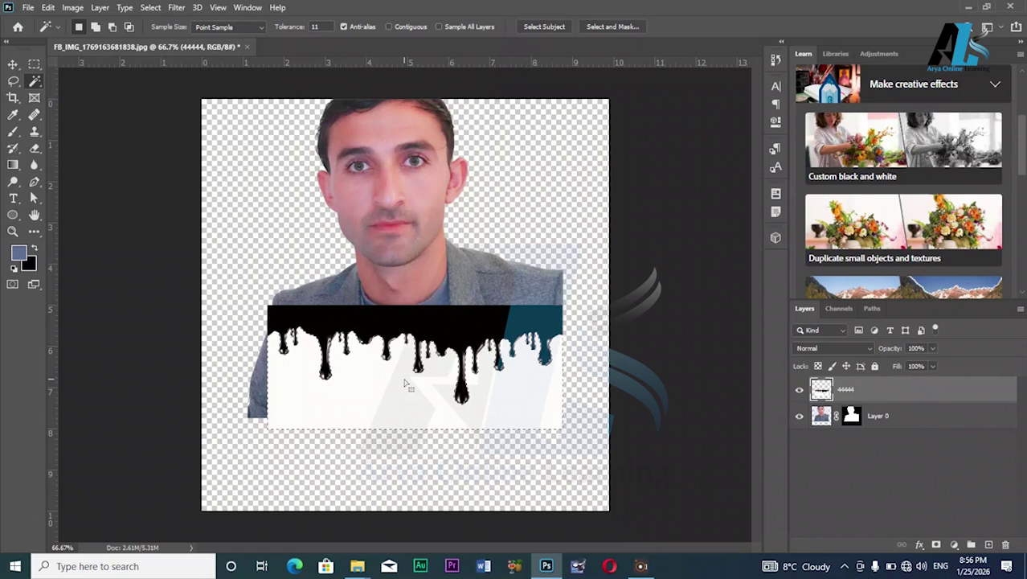
{"action": "key", "text": "Delete"}
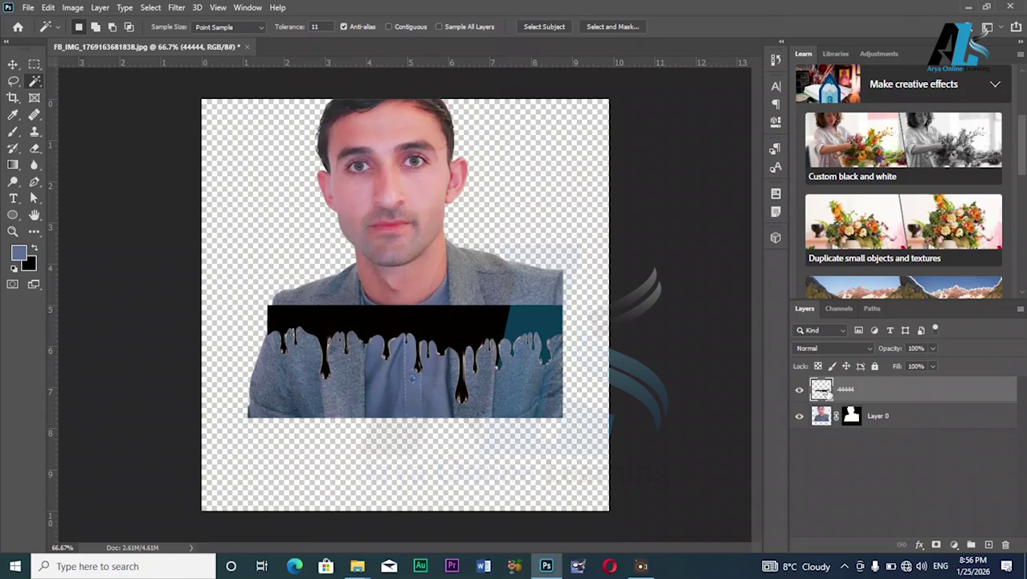
Select everything outside the black drip shape by loading and inverting layer 44444's outline, and hide that layer
{"action": "left_click", "coordinate": [822, 390], "text": "ctrl"}
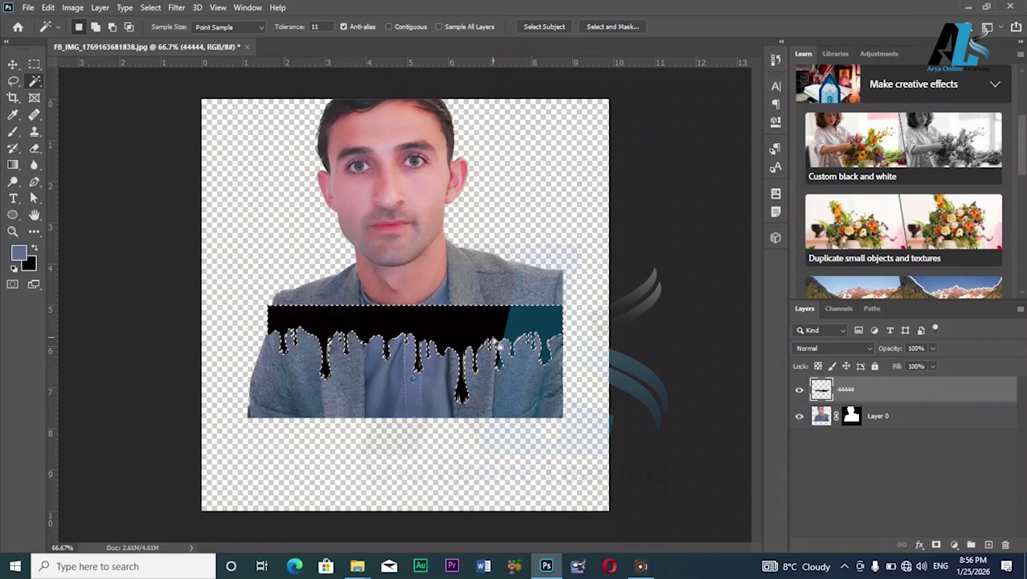
{"action": "key", "text": "ctrl+shift+i"}
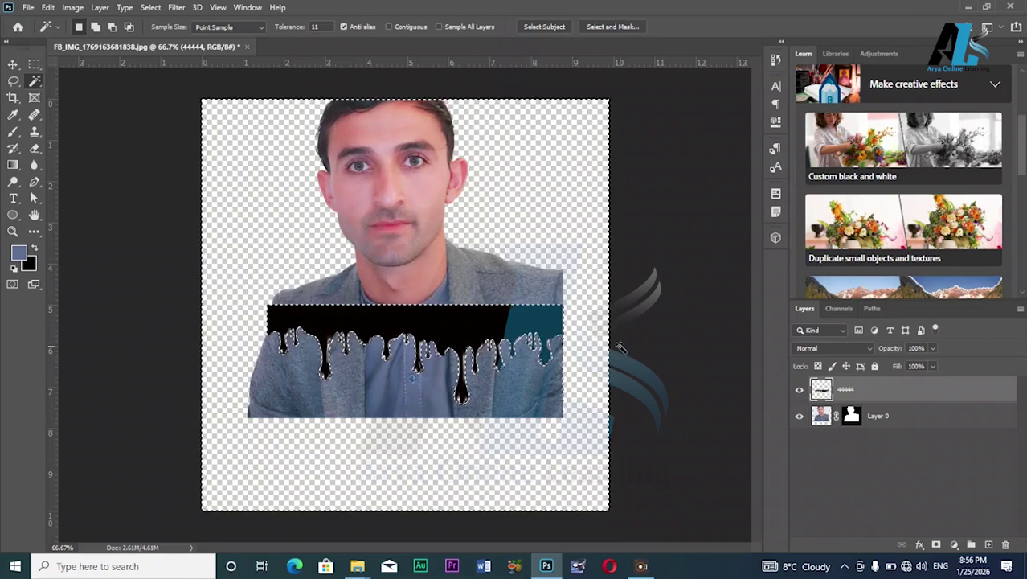
{"action": "left_click", "coordinate": [800, 390]}
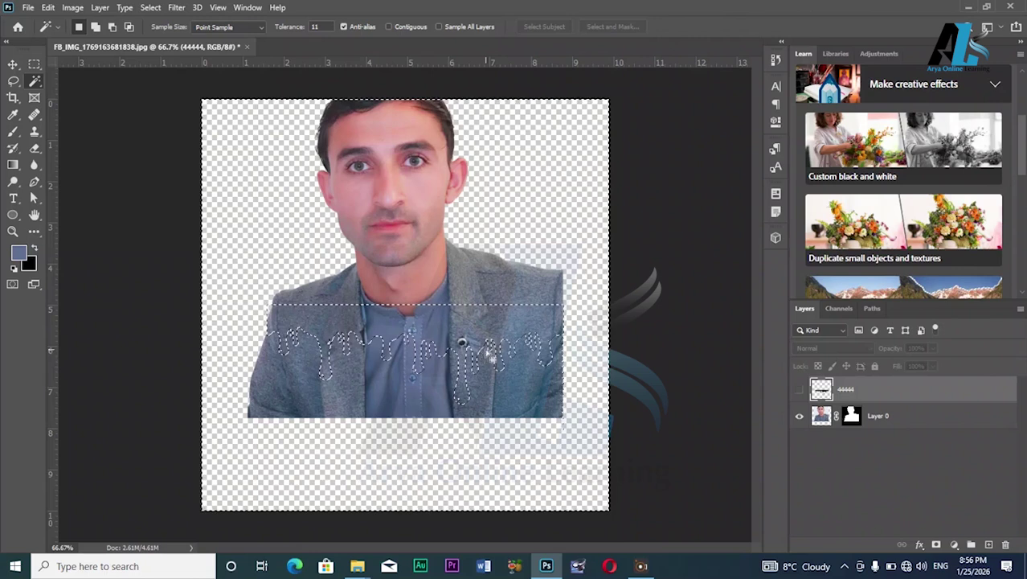
Paint black on Layer 0's mask with the Brush below the drip outline to hide the lower jacket, and clear the selection
{"action": "left_click", "coordinate": [851, 416]}
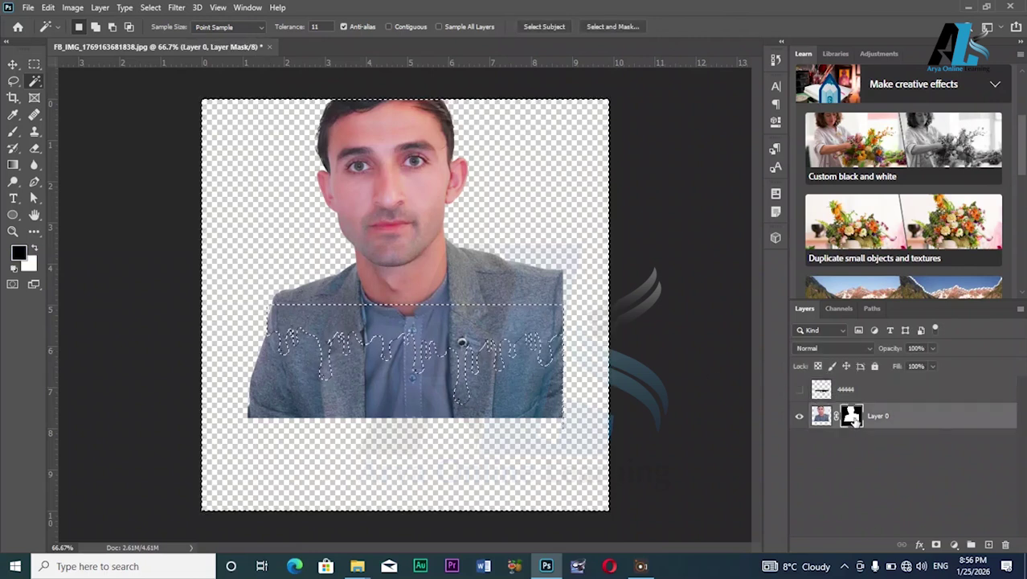
{"action": "left_click", "coordinate": [13, 131]}
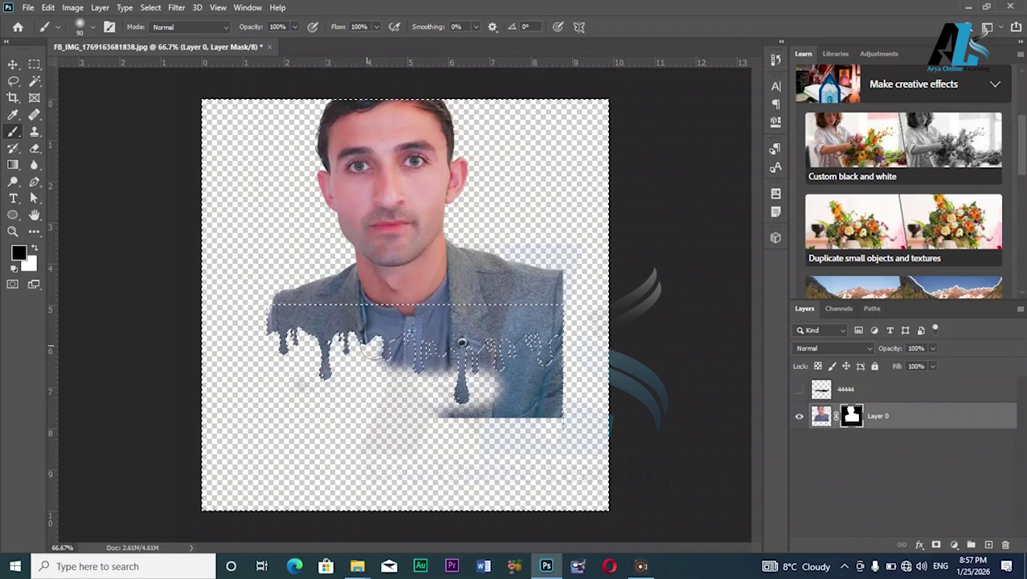
{"action": "left_click_drag", "start_coordinate": [462, 343], "coordinate": [266, 412]}
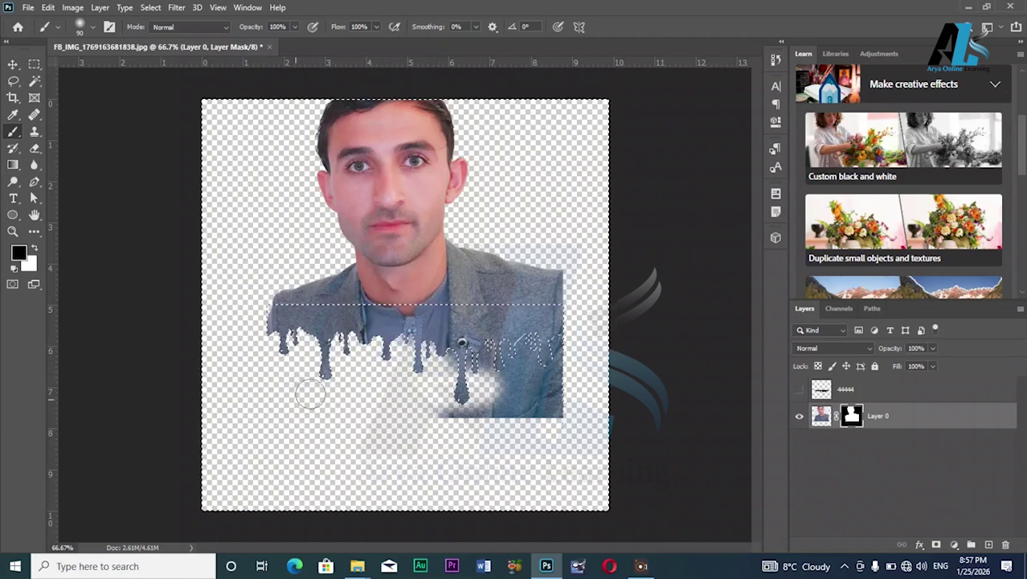
{"action": "mouse_move", "coordinate": [444, 364]}
{"action": "left_mouse_down"}
{"action": "mouse_move", "coordinate": [497, 357]}
{"action": "mouse_move", "coordinate": [488, 359]}
{"action": "mouse_move", "coordinate": [521, 372]}
{"action": "mouse_move", "coordinate": [565, 346]}
{"action": "mouse_move", "coordinate": [490, 404]}
{"action": "mouse_move", "coordinate": [501, 391]}
{"action": "mouse_move", "coordinate": [446, 406]}
{"action": "mouse_move", "coordinate": [498, 413]}
{"action": "mouse_move", "coordinate": [565, 397]}
{"action": "mouse_move", "coordinate": [528, 391]}
{"action": "mouse_move", "coordinate": [566, 385]}
{"action": "mouse_move", "coordinate": [561, 417]}
{"action": "left_mouse_up"}
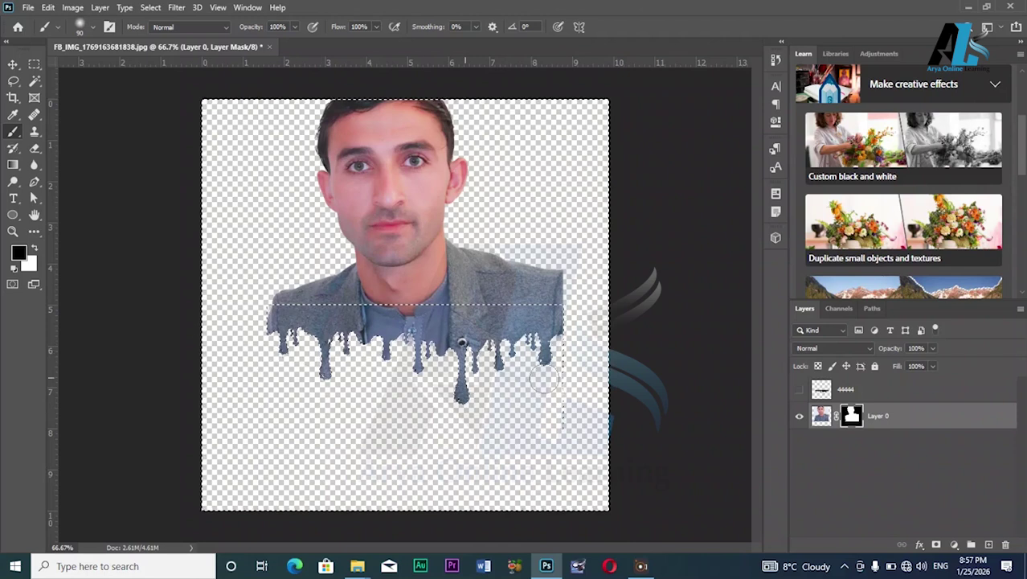
{"action": "key", "text": "ctrl+d"}
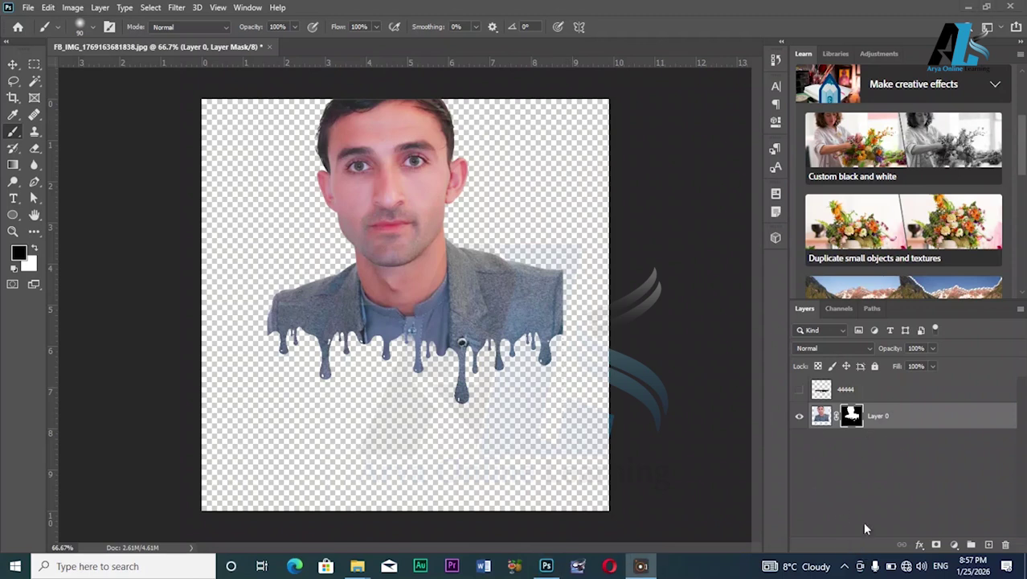
Add a Gradient Fill layer above Layer 0 and load the second preset of the Blues group as its gradient
{"action": "left_click", "coordinate": [954, 544]}
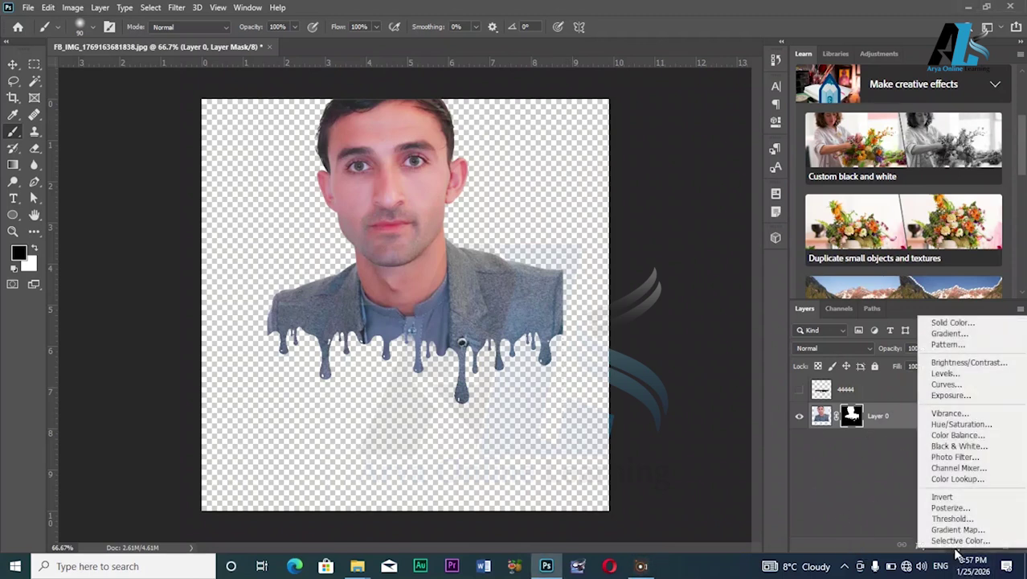
{"action": "left_click", "coordinate": [952, 331]}
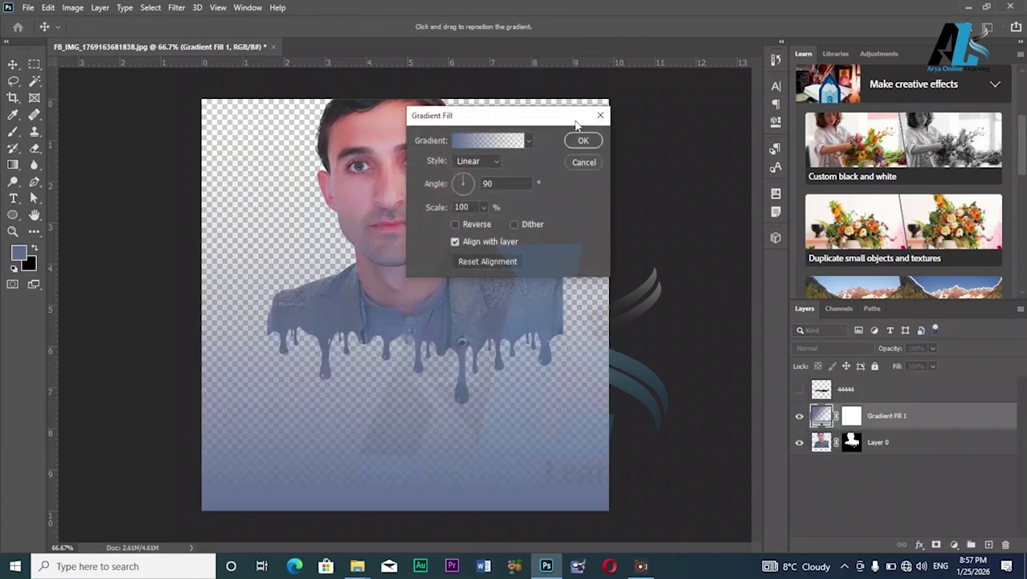
{"action": "left_click", "coordinate": [514, 140]}
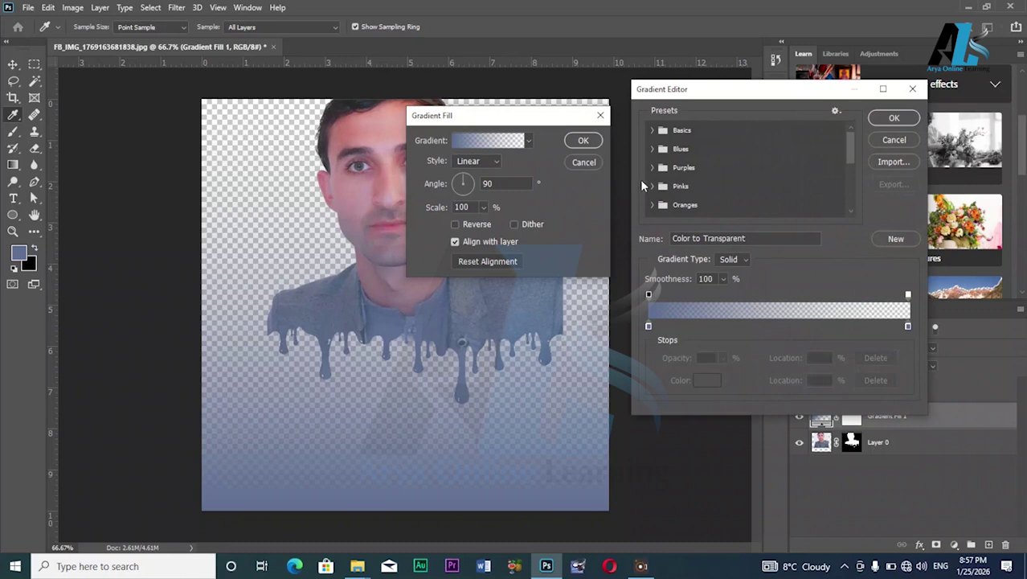
{"action": "left_click", "coordinate": [652, 150]}
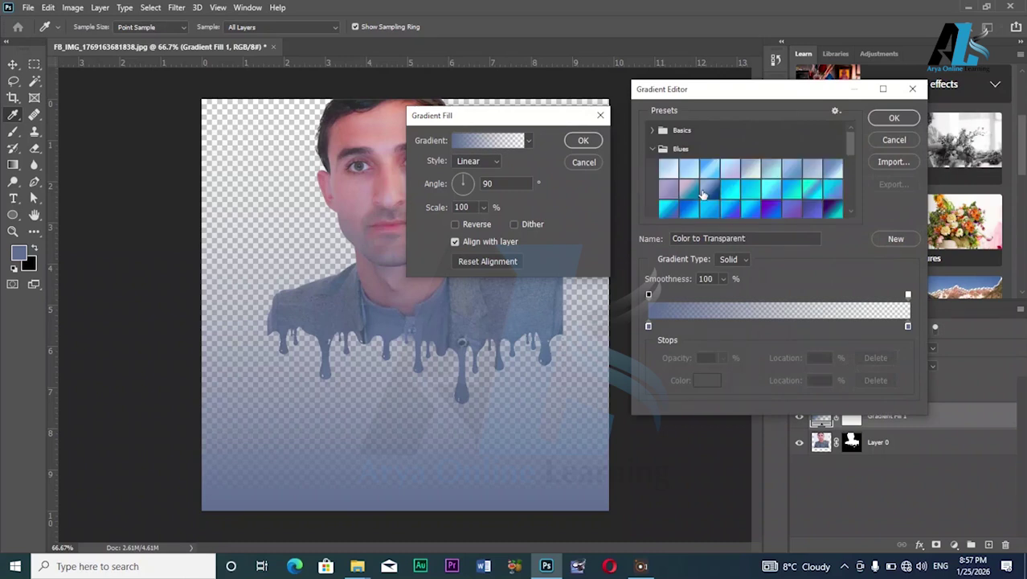
{"action": "left_click", "coordinate": [687, 169]}
Change the gradient's end color stop at location 100% to a dark grey
{"action": "left_click", "coordinate": [908, 325]}
{"action": "double_click", "coordinate": [908, 326]}
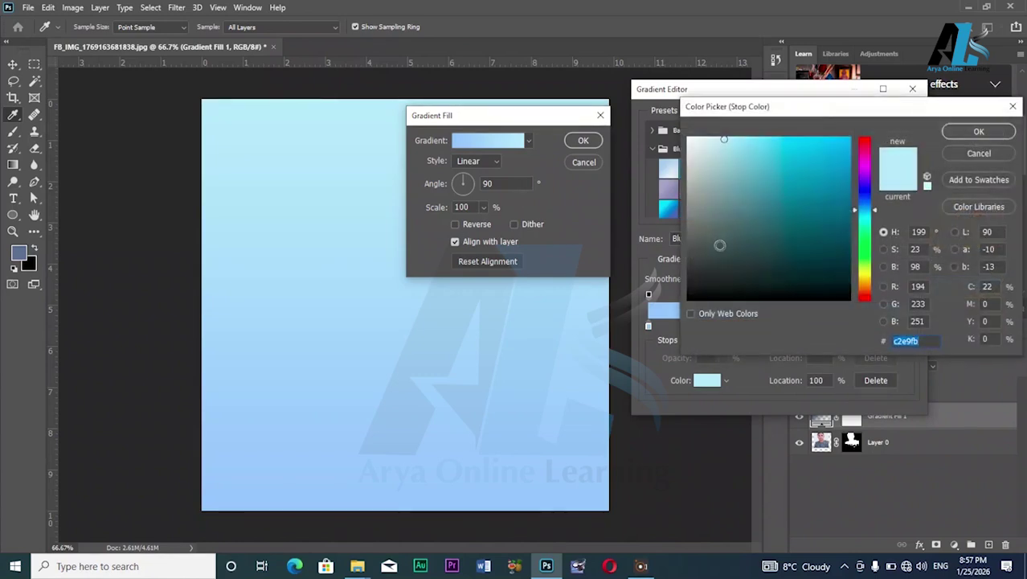
{"action": "left_click", "coordinate": [695, 257]}
{"action": "left_click", "coordinate": [997, 138]}
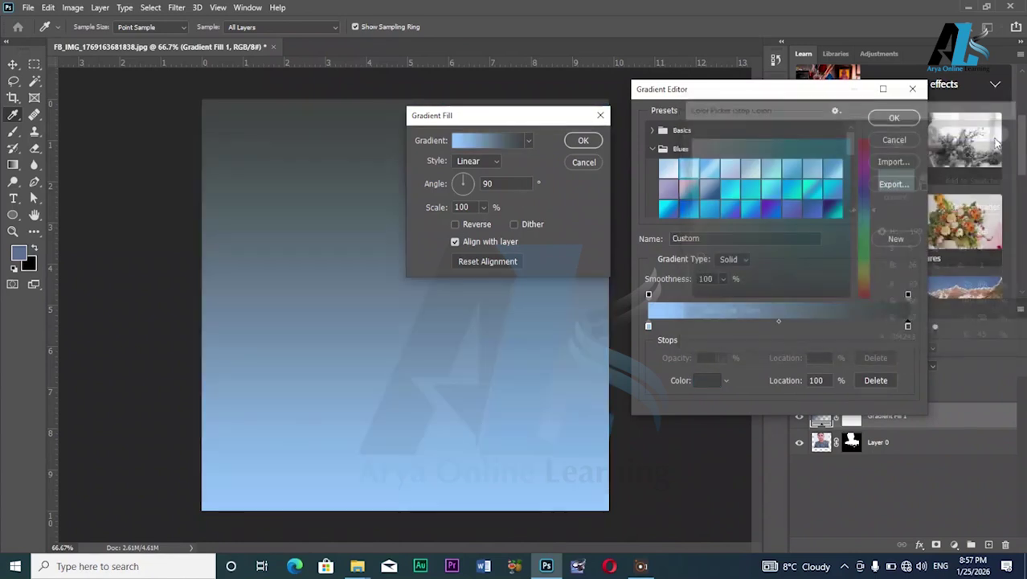
Set the gradient's start color stop at location 0% to pale blue b7ccf0 and accept the edited gradient
{"action": "left_click", "coordinate": [648, 327]}
{"action": "double_click", "coordinate": [648, 326]}
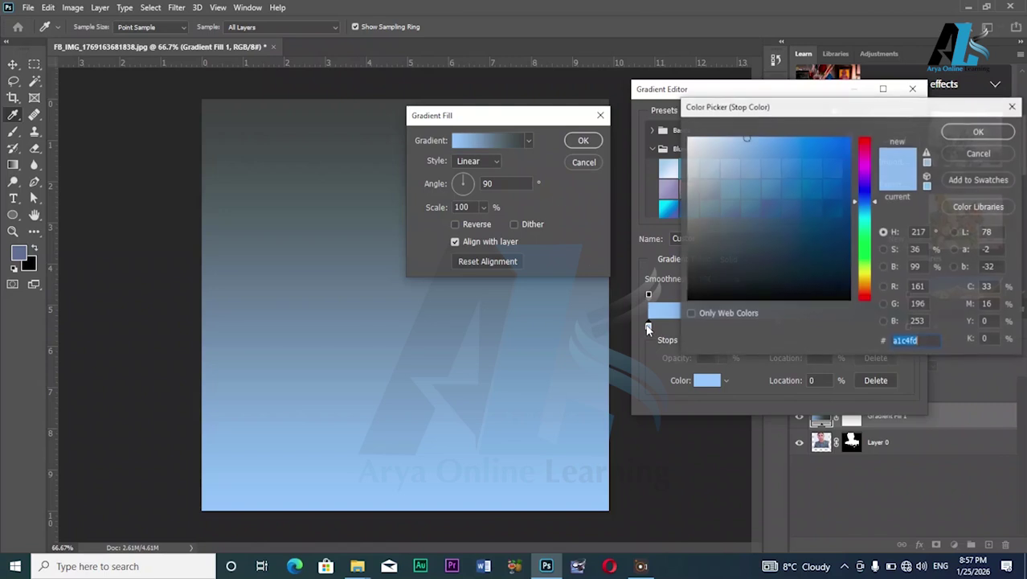
{"action": "left_click", "coordinate": [726, 146]}
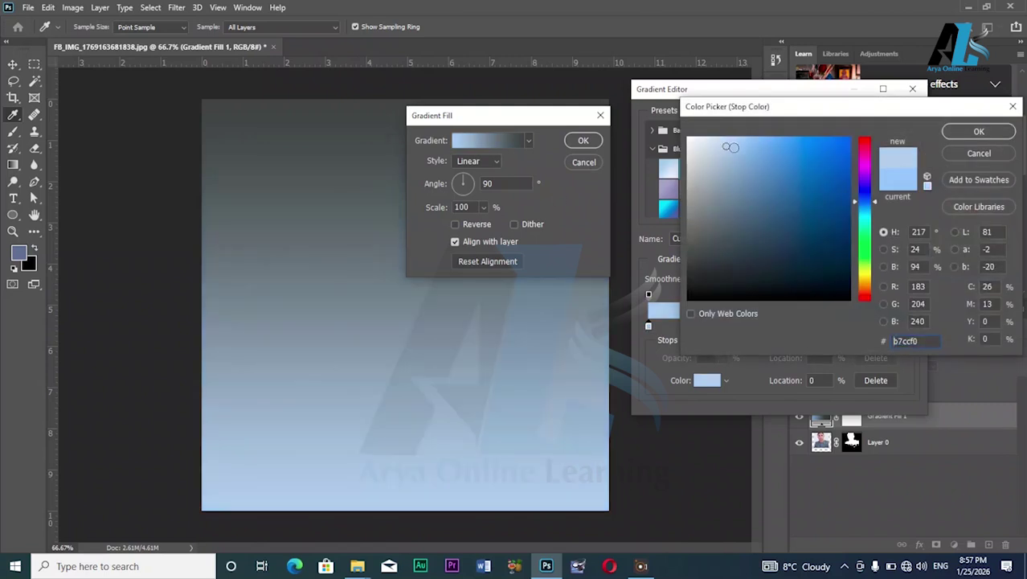
{"action": "left_click", "coordinate": [979, 132]}
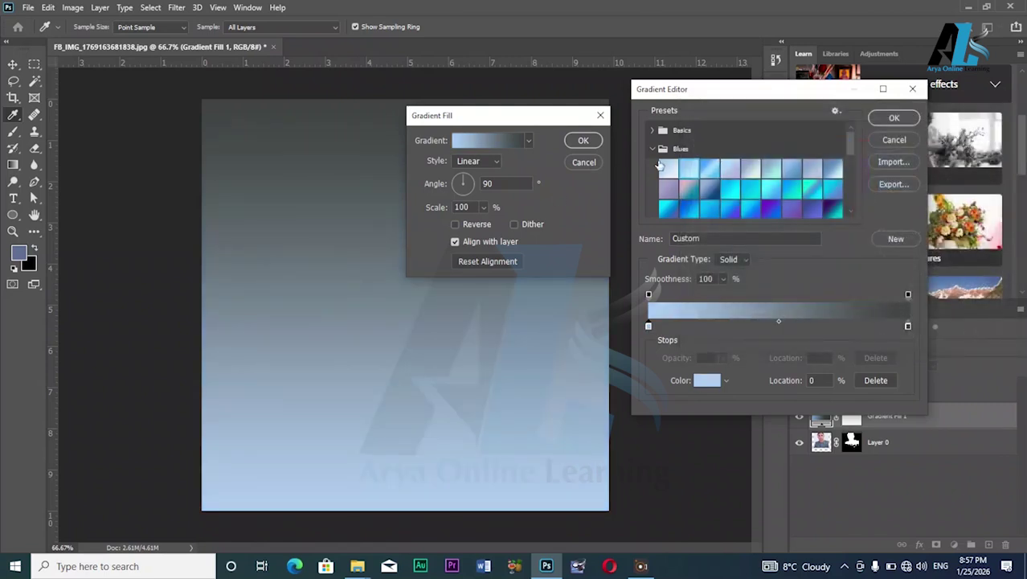
{"action": "left_click", "coordinate": [907, 119]}
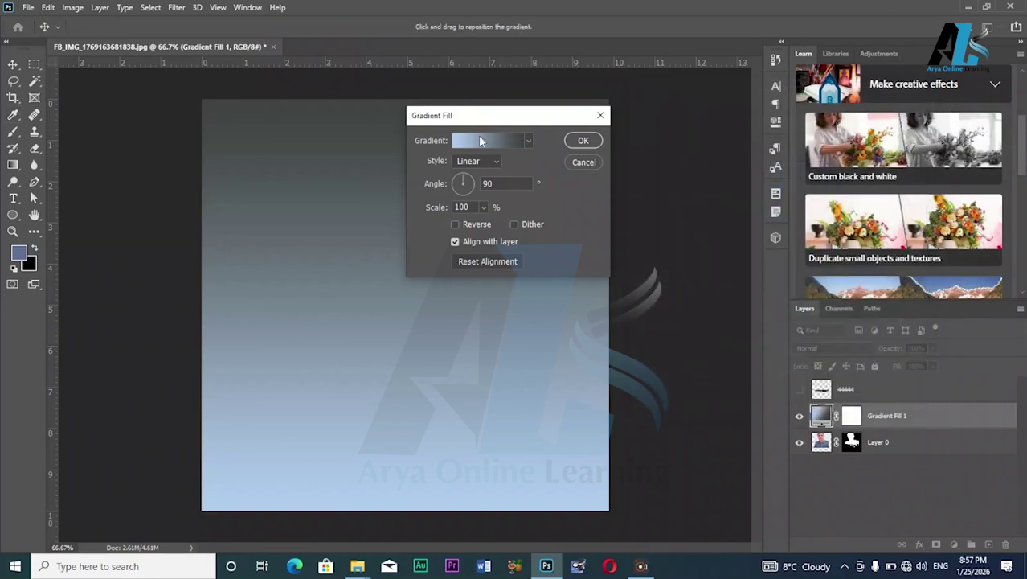
Set the gradient fill's style to Radial, accept it, and place Gradient Fill 1 beneath Layer 0
{"action": "left_click", "coordinate": [483, 161]}
{"action": "left_click", "coordinate": [480, 184]}
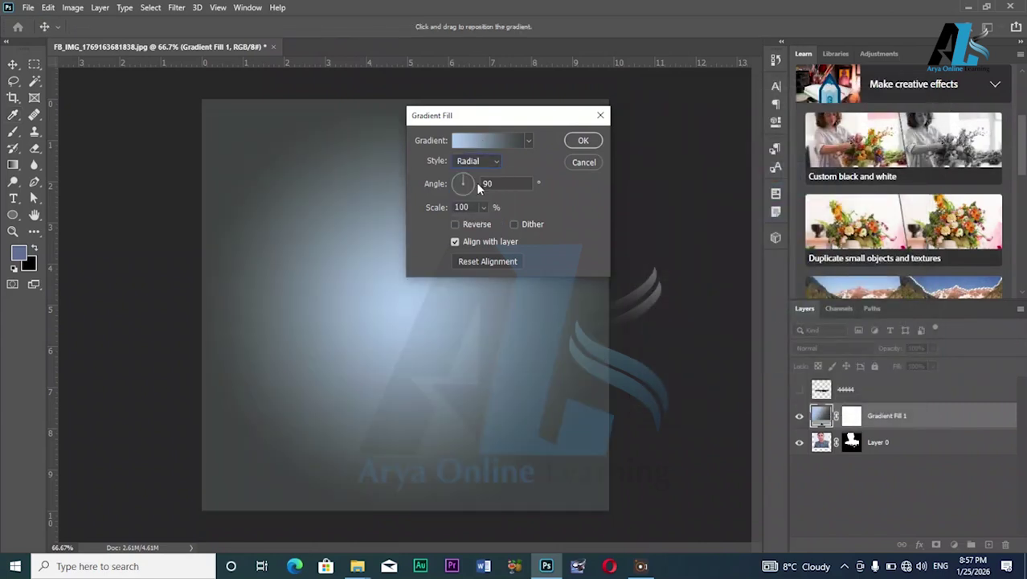
{"action": "left_click", "coordinate": [582, 141]}
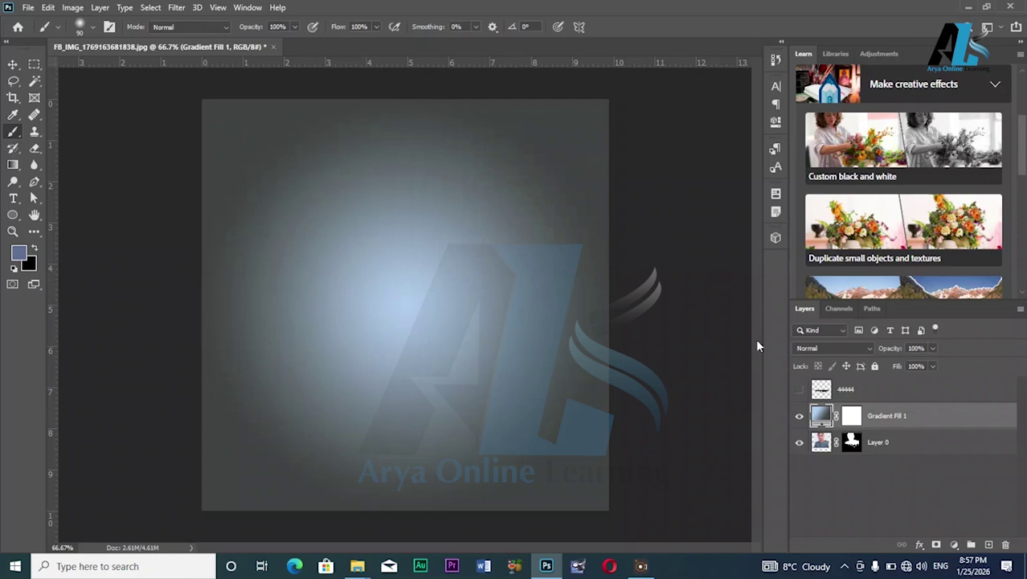
{"action": "left_click_drag", "start_coordinate": [886, 415], "coordinate": [887, 452]}
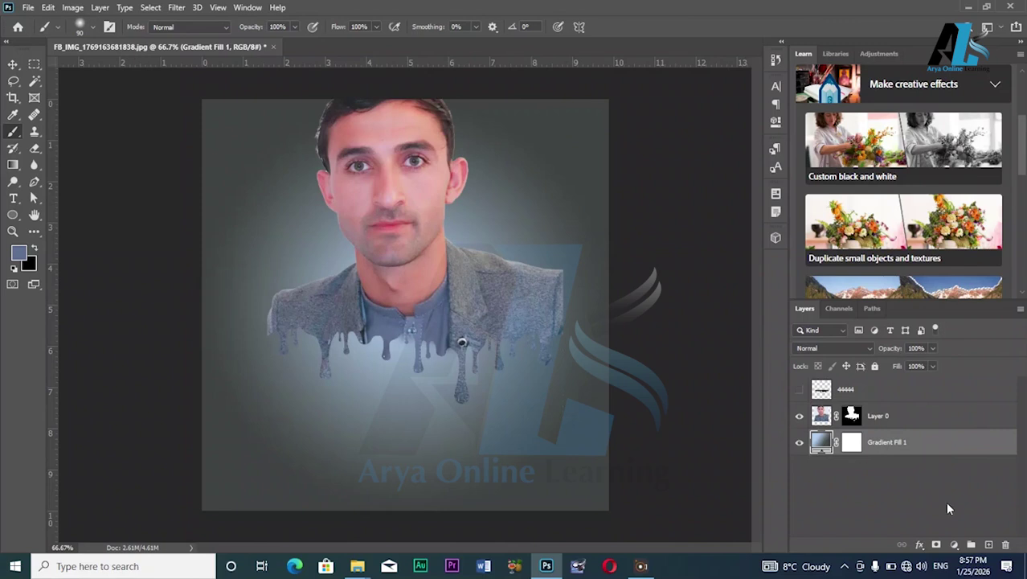
Create a new layer above Gradient Fill 1 and paint one soft blue-grey Brush dab, size 90, below the drips
{"action": "left_click", "coordinate": [989, 544]}
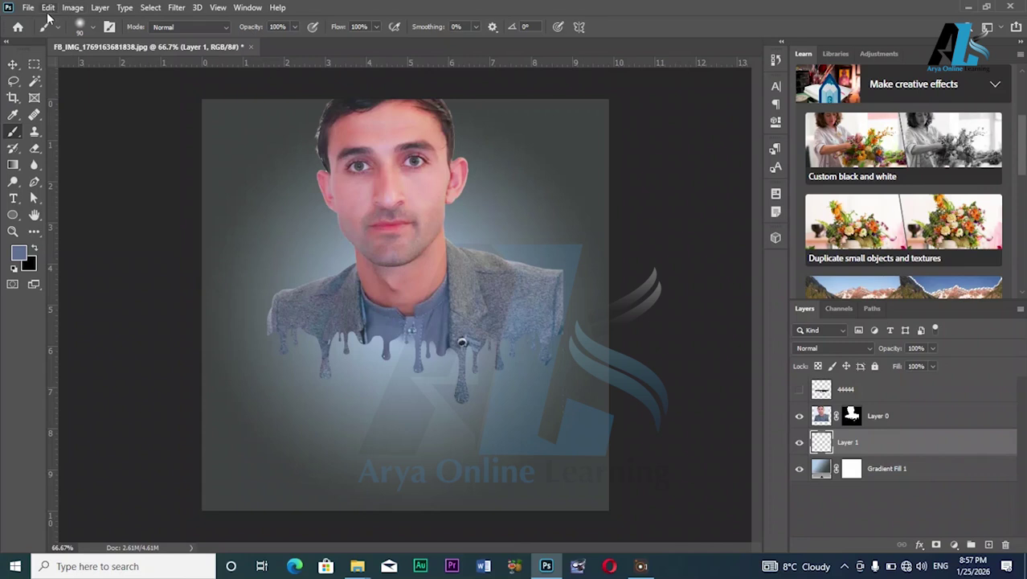
{"action": "left_click", "coordinate": [56, 27]}
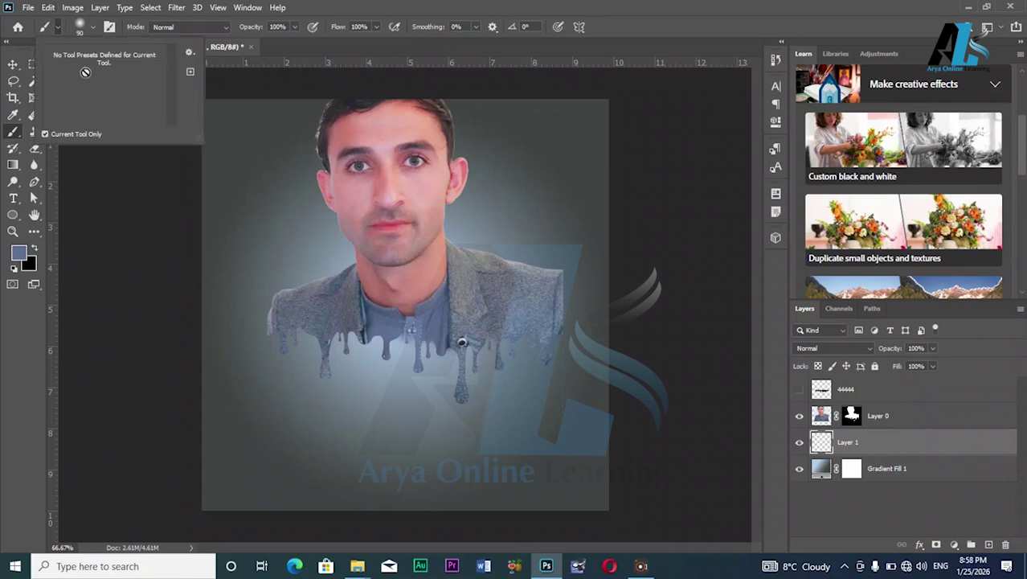
{"action": "left_click", "coordinate": [56, 27]}
{"action": "left_click", "coordinate": [56, 27]}
{"action": "left_click", "coordinate": [14, 129]}
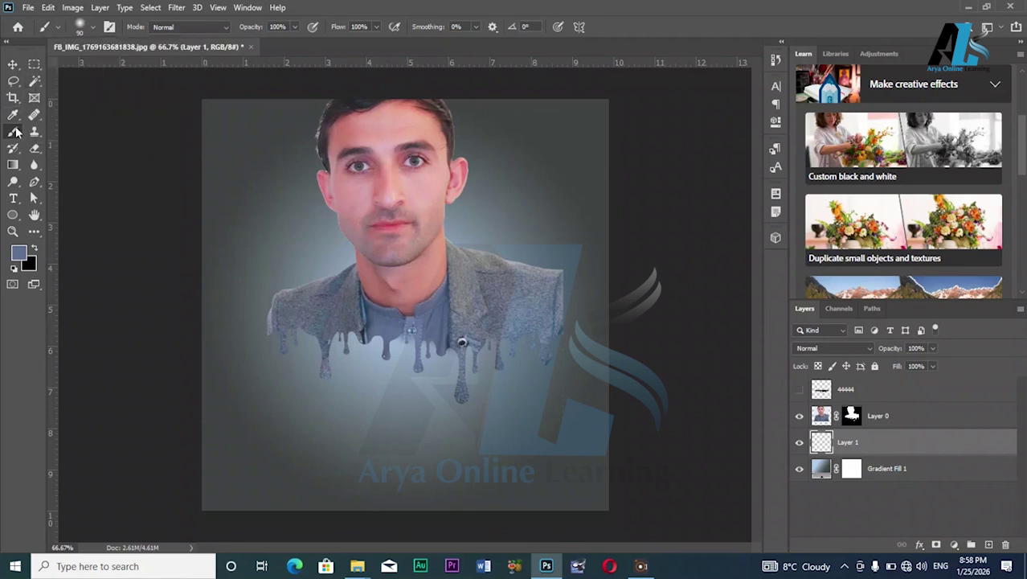
{"action": "left_click", "coordinate": [397, 418]}
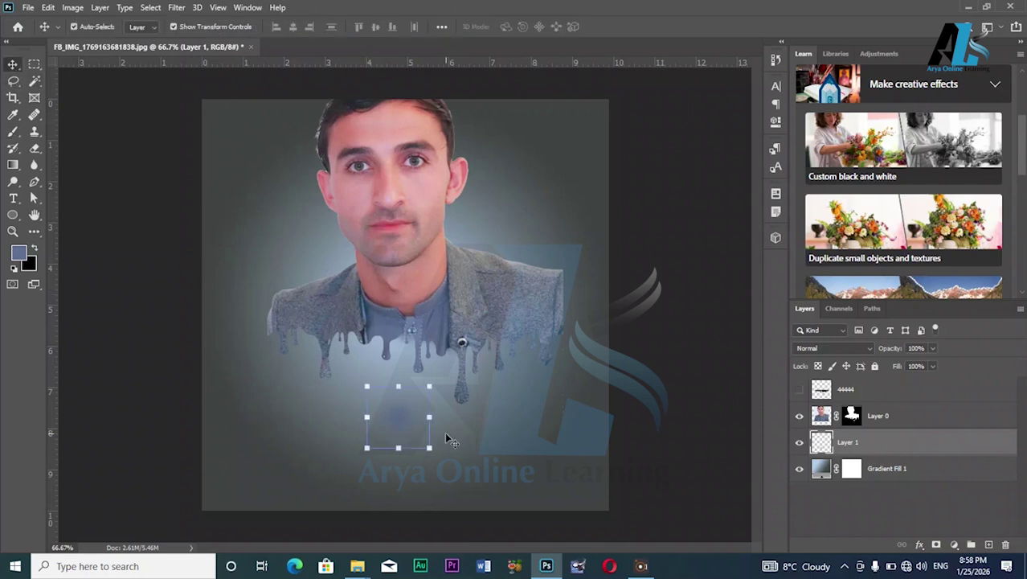
Transform the dab on Layer 1 into a wide, flat shadow strip and center it below the drips
{"action": "left_click_drag", "start_coordinate": [401, 385], "coordinate": [601, 439]}
{"action": "left_click_drag", "start_coordinate": [503, 441], "coordinate": [431, 461]}
{"action": "left_click", "coordinate": [635, 27]}
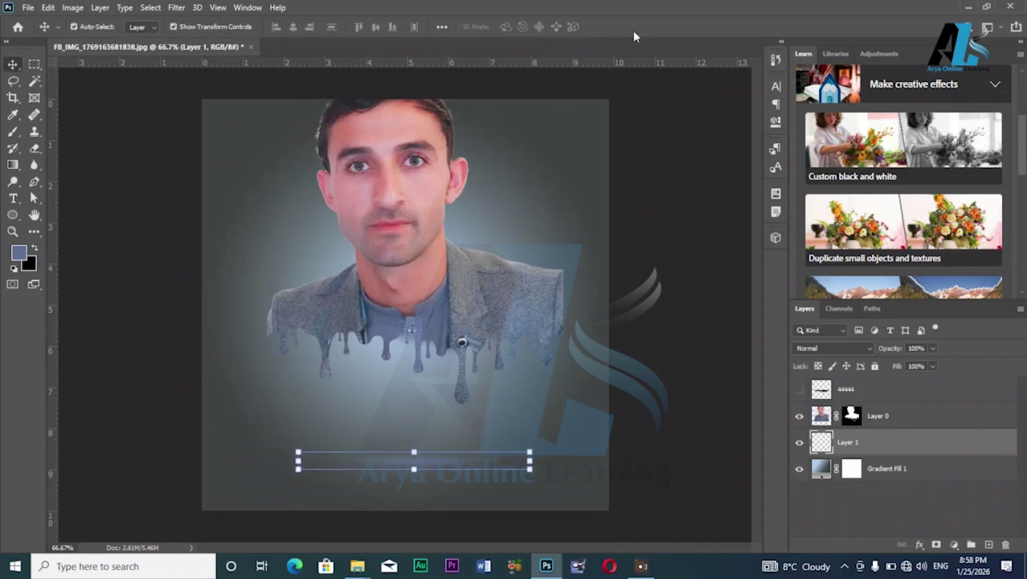